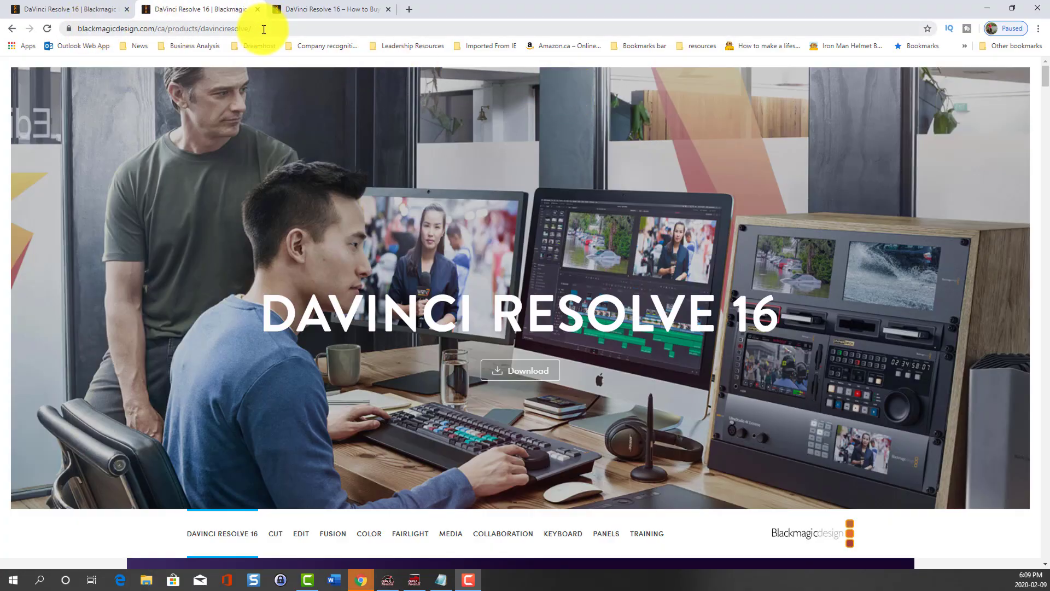
# Step: Download the Windows zip of DaVinci Resolve Studio 16 via Download Only, saving it to Downloads
pyautogui.moveTo(1045, 77); pyautogui.dragTo(1015, 550)
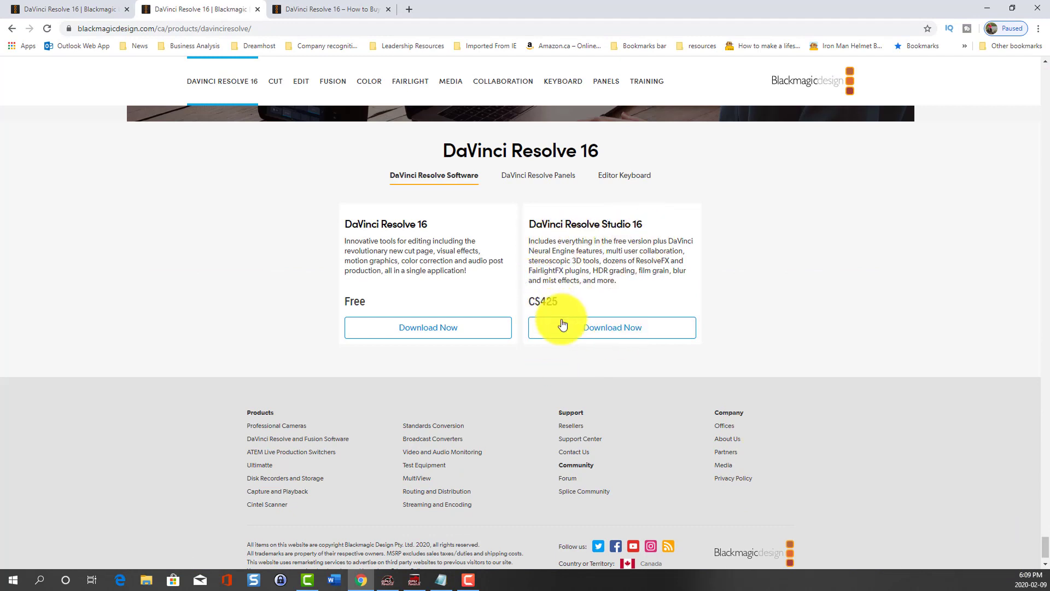
pyautogui.click(622, 331)
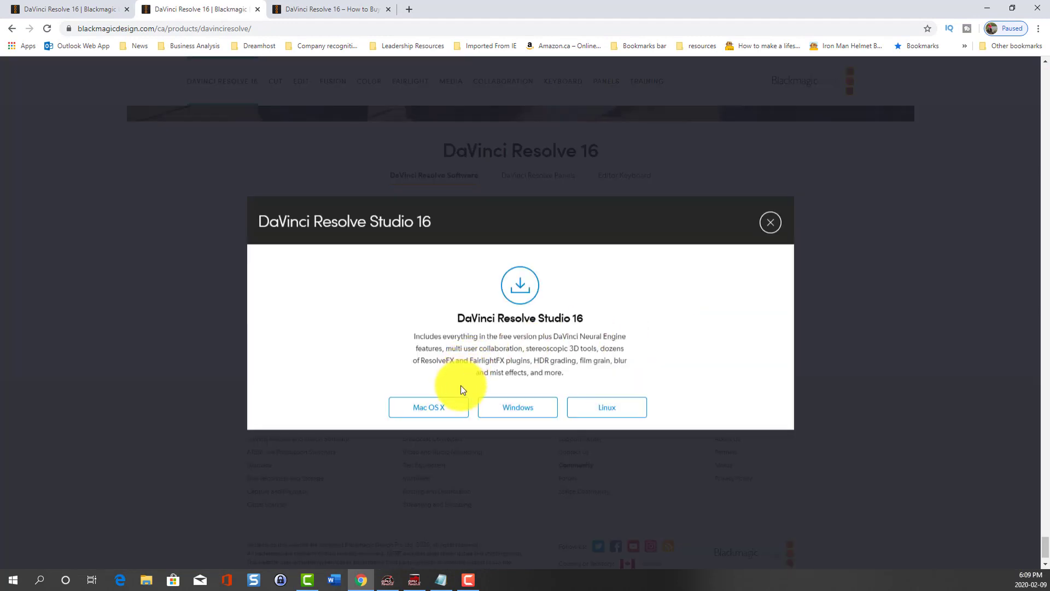
pyautogui.click(515, 413)
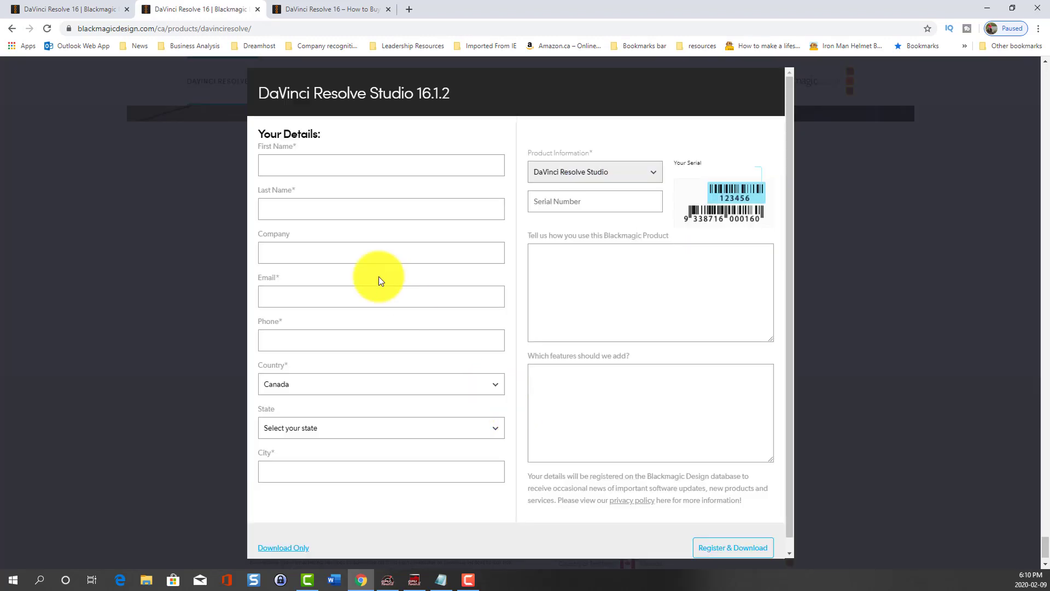
pyautogui.click(733, 548)
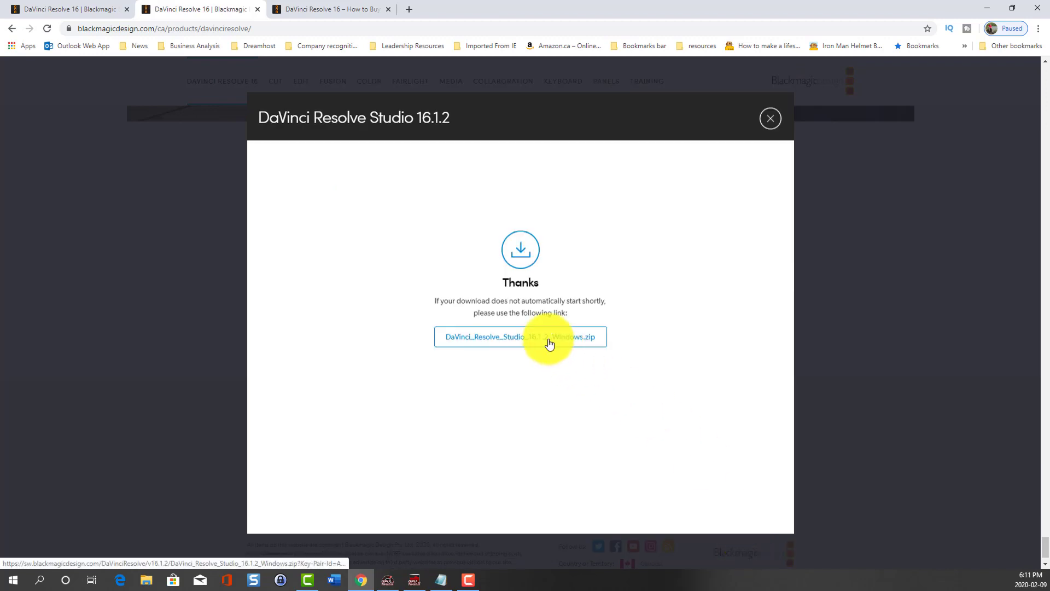
pyautogui.click(550, 343)
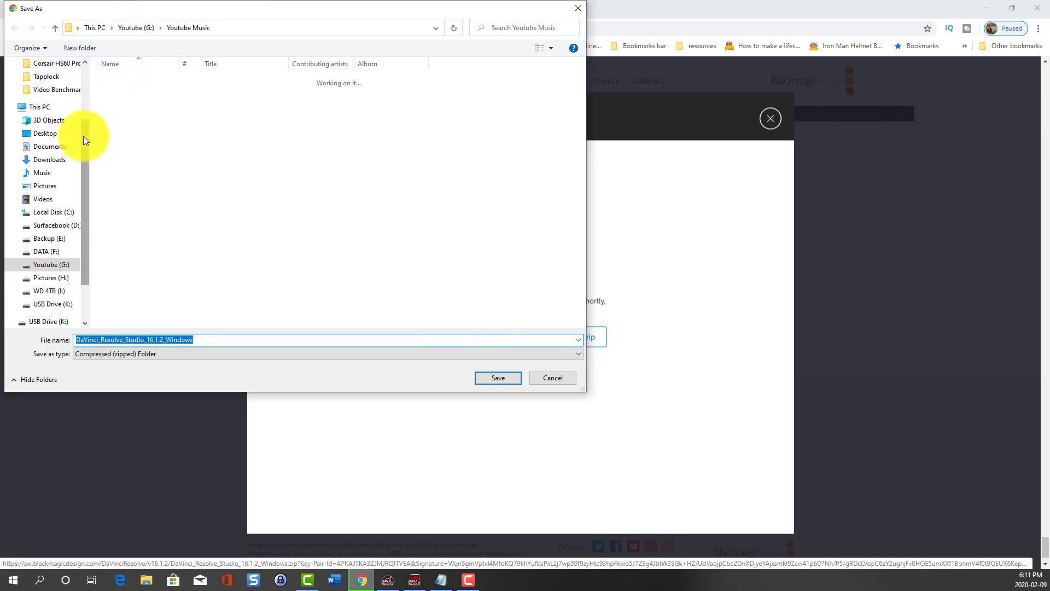
pyautogui.scroll(3, 82, 120)
pyautogui.click(56, 102)
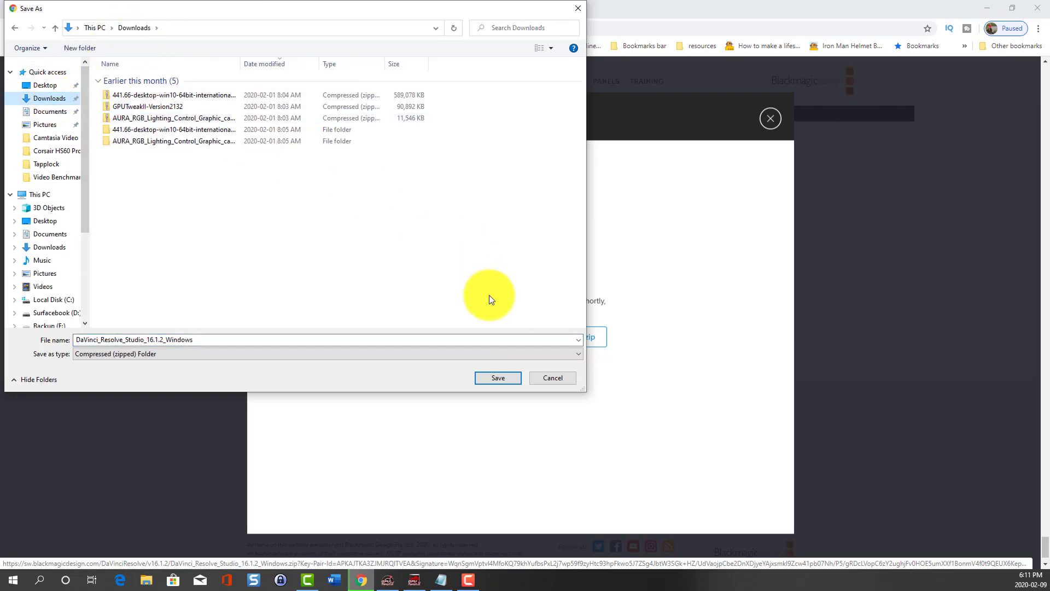
pyautogui.click(484, 379)
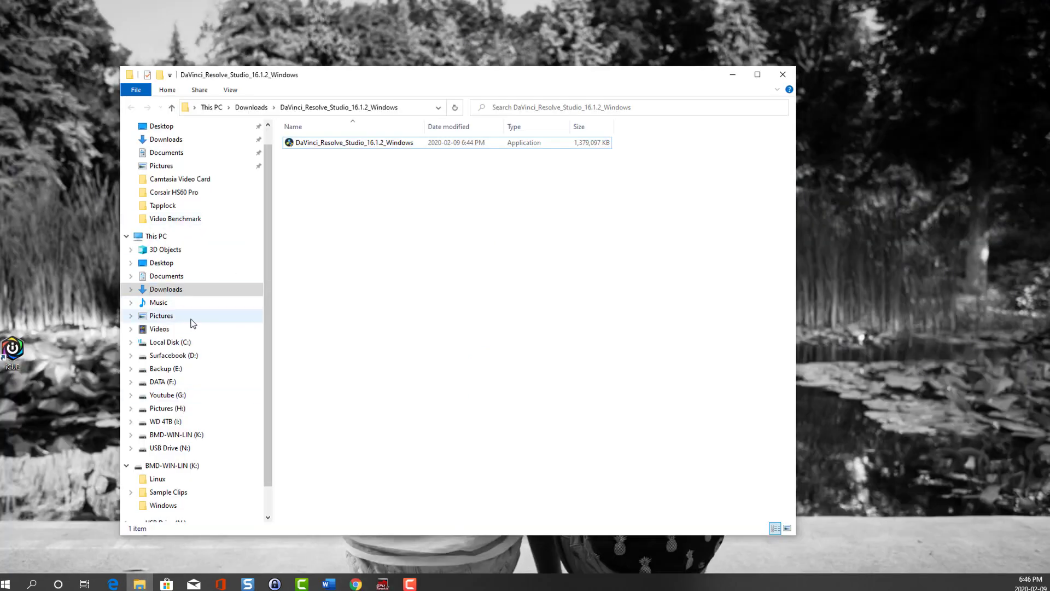
# Step: Browse to the Windows folder on BMD-WIN-LIN (K:) containing the 16.0 Studio installer
pyautogui.scroll(-1, 170, 372)
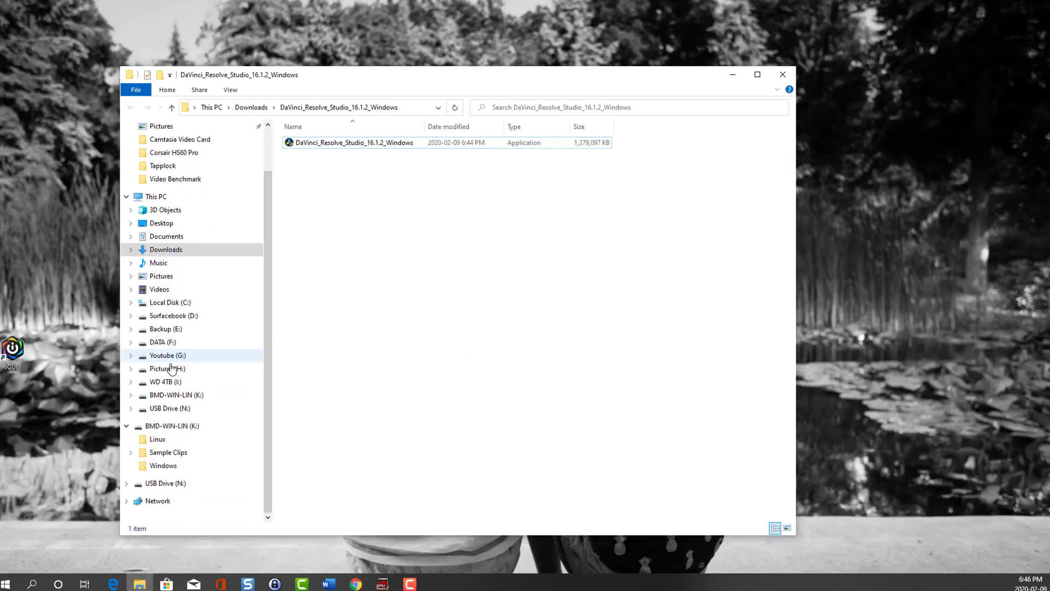
pyautogui.click(169, 426)
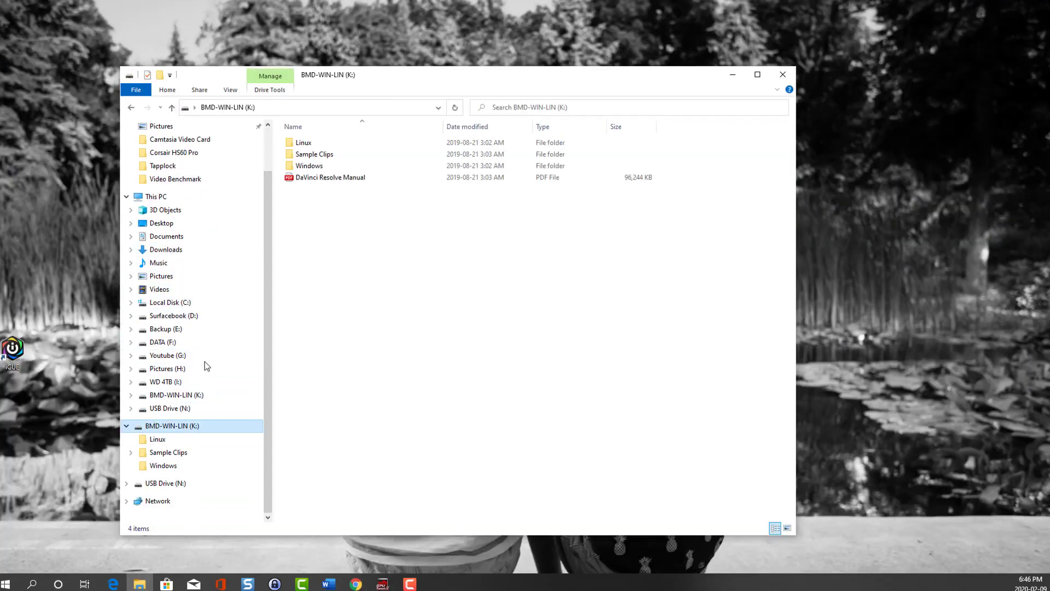
pyautogui.doubleClick(318, 166)
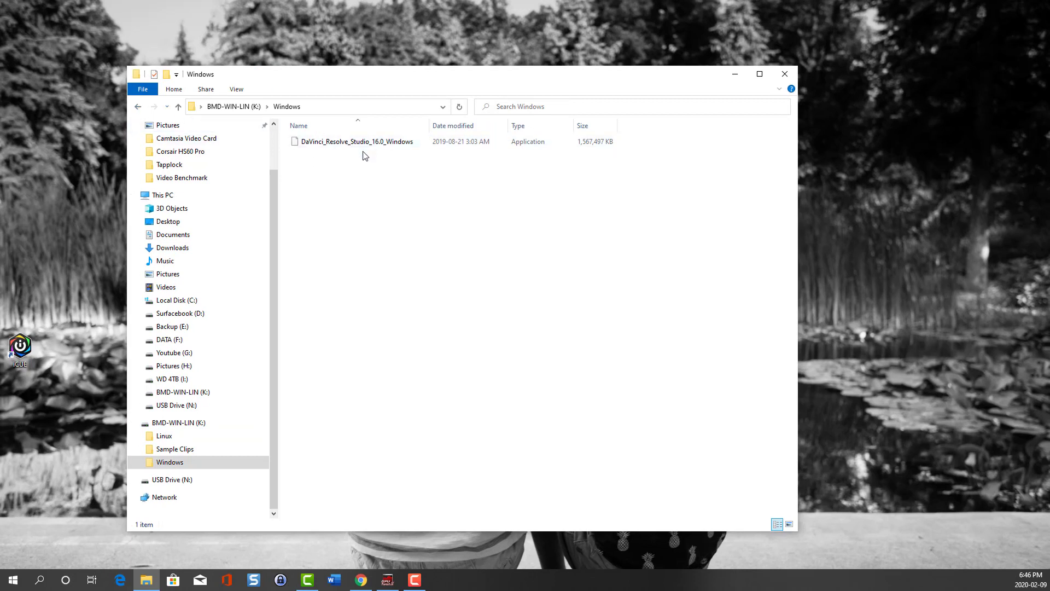
# Step: Search Google for 'do i need to uninstall davinci resolve free to install studio'
pyautogui.click(135, 109)
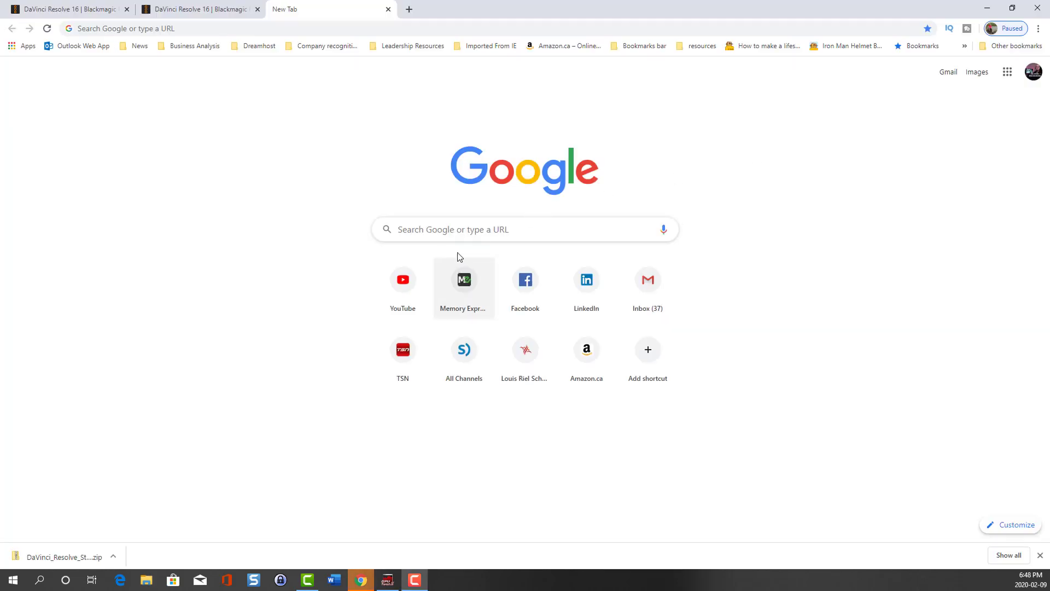
pyautogui.click(451, 231)
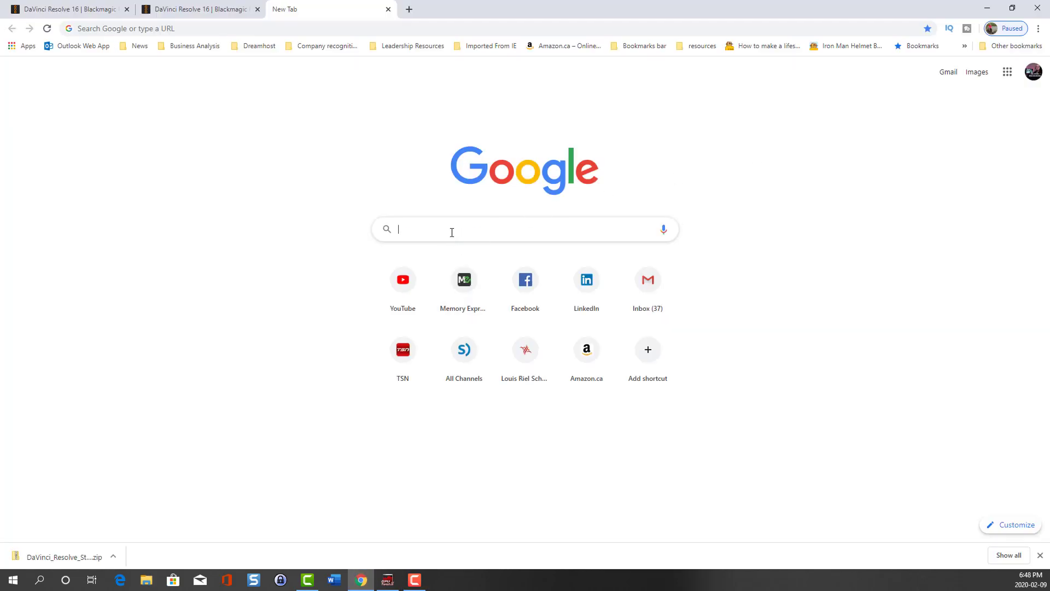
pyautogui.write('D0n')
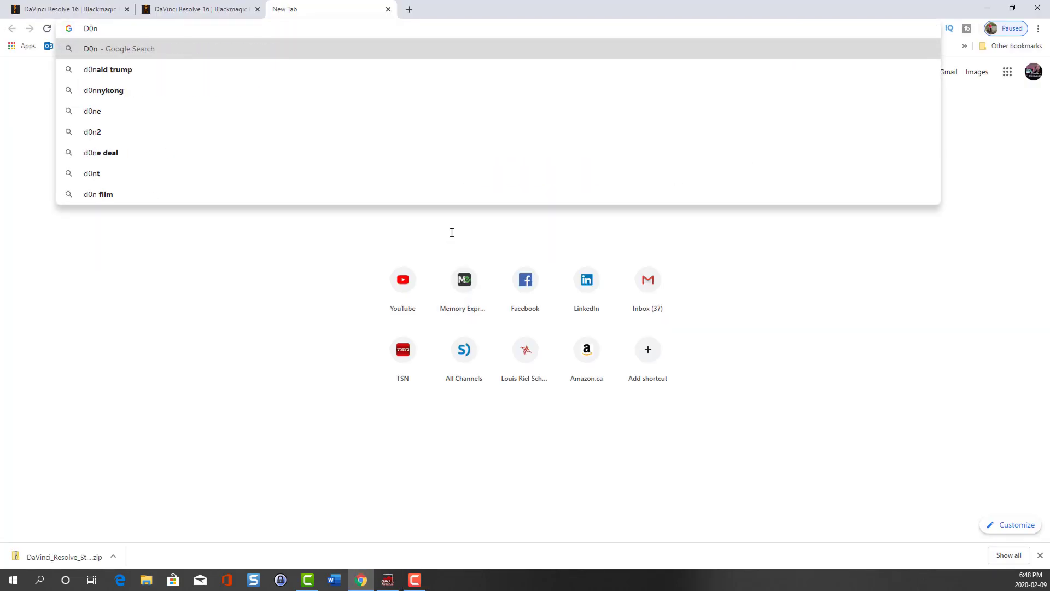
pyautogui.press('BackSpace')
pyautogui.press('BackSpace')
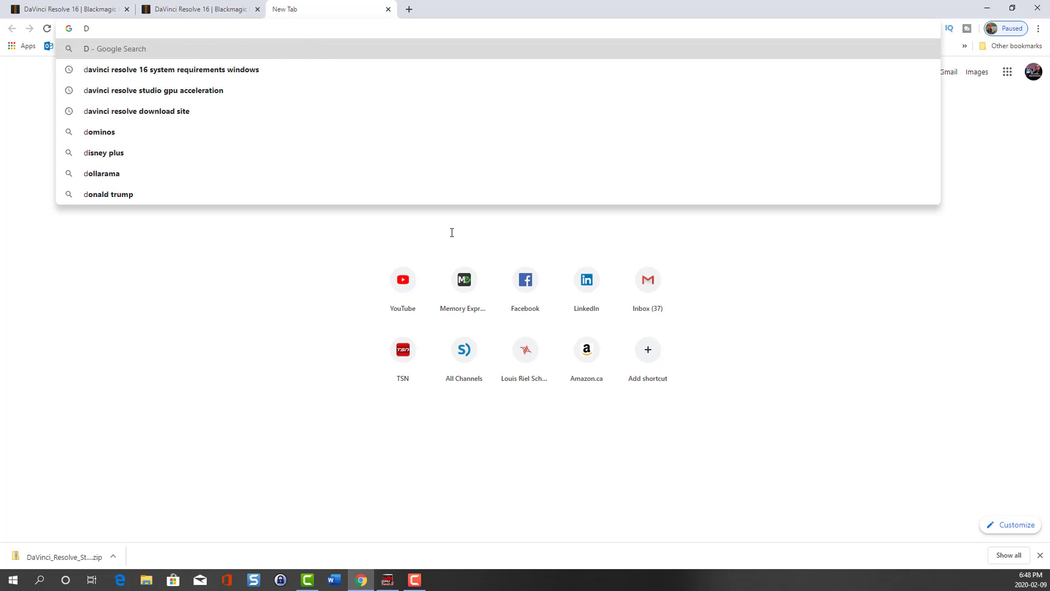
pyautogui.write('o i n')
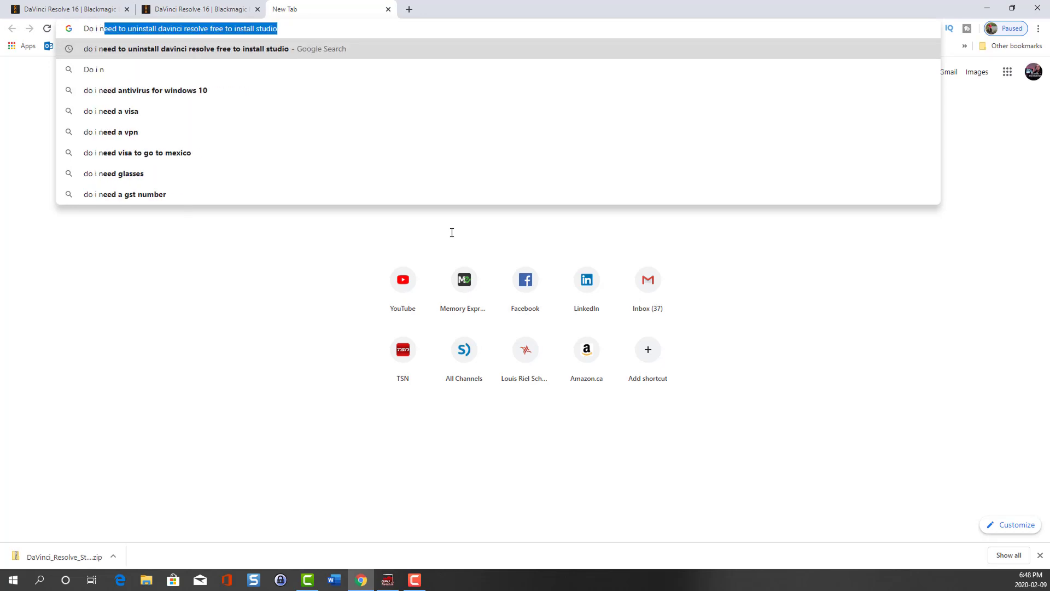
pyautogui.click(315, 29)
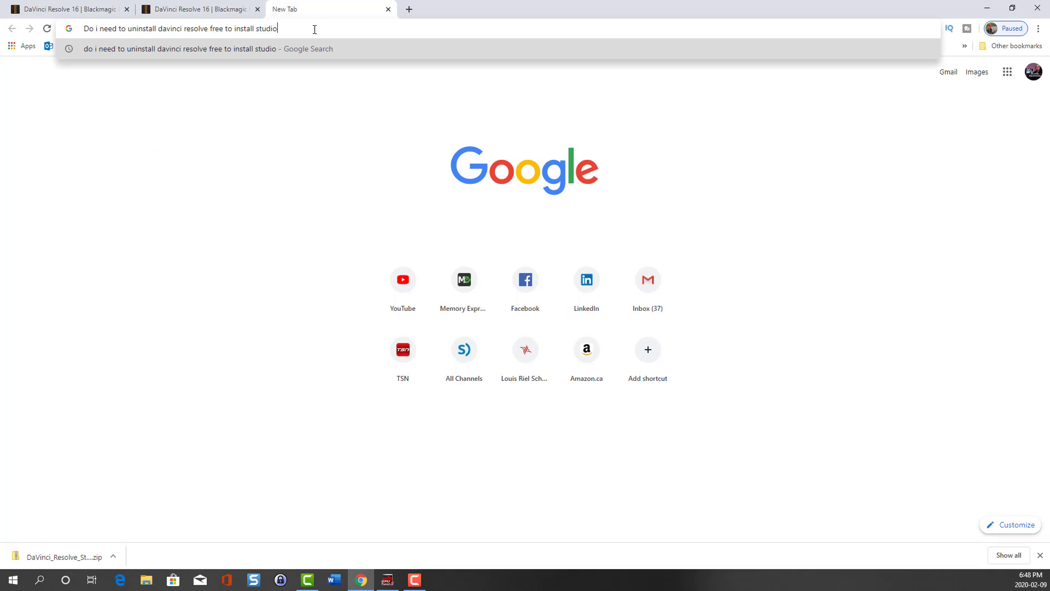
pyautogui.press('Return')
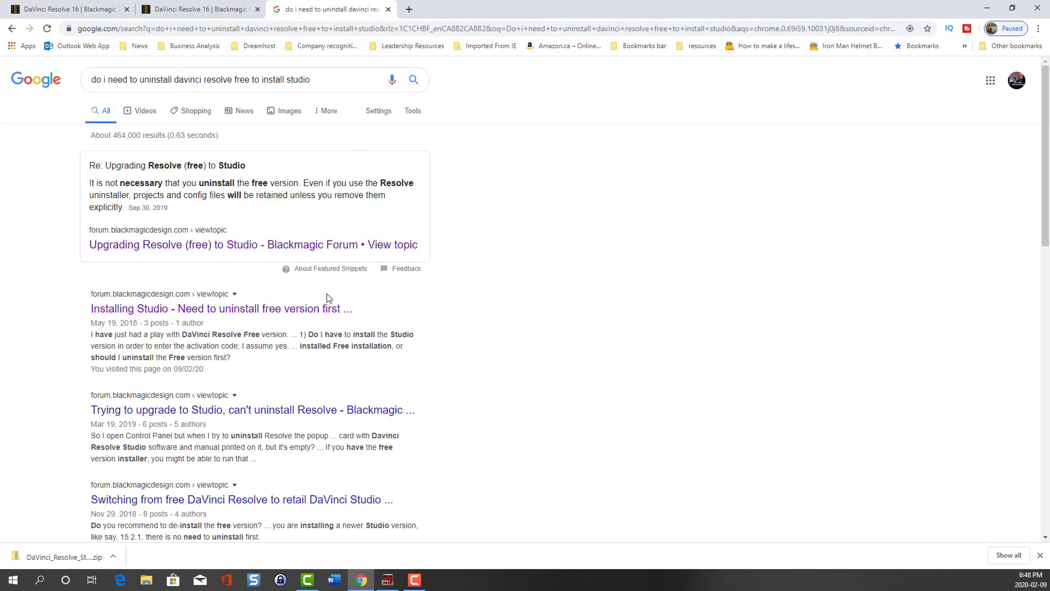
# Step: Open the Blackmagic Forum thread, then its upgrade-procedures FAQ post in a new tab
pyautogui.click(124, 246)
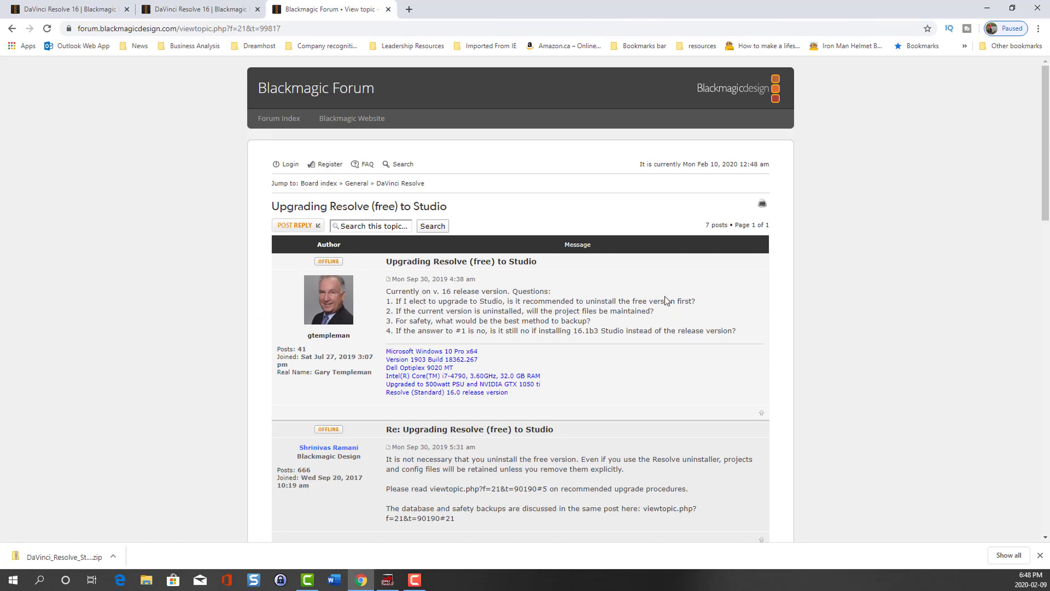
pyautogui.scroll(-1, 511, 362)
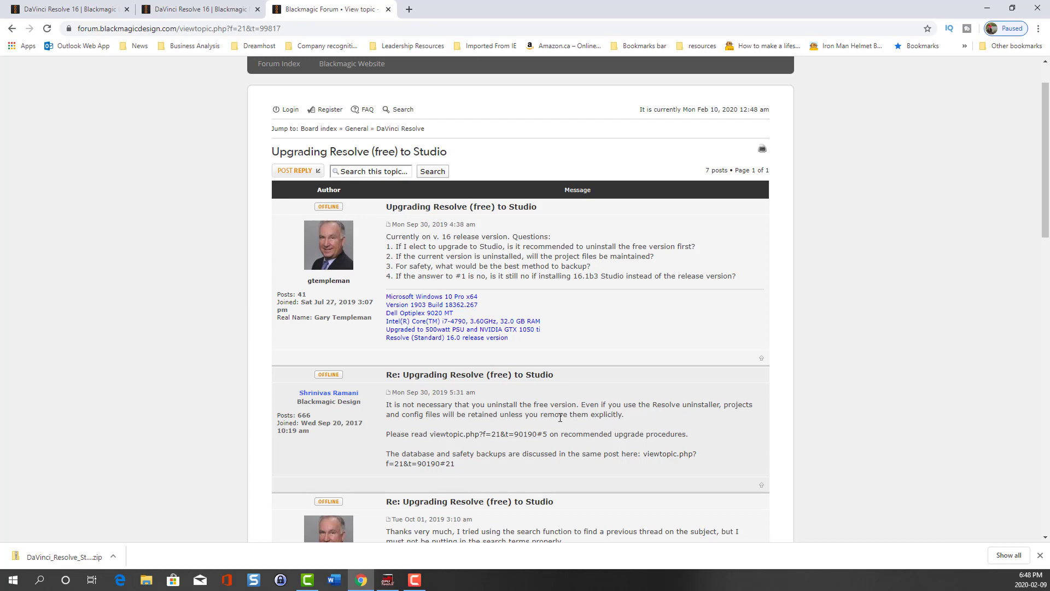
pyautogui.rightClick(488, 440)
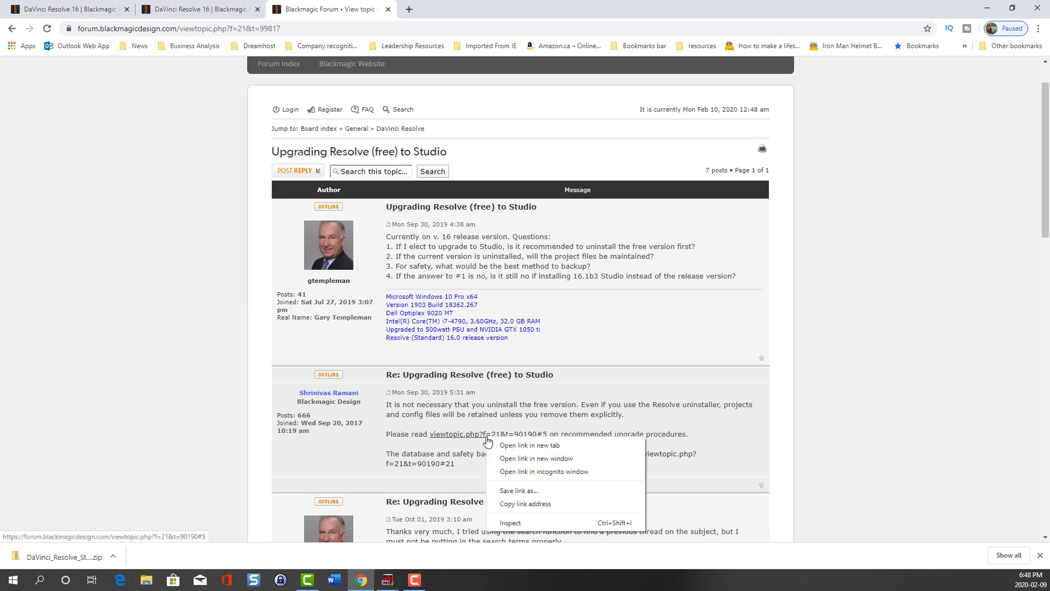
pyautogui.click(502, 444)
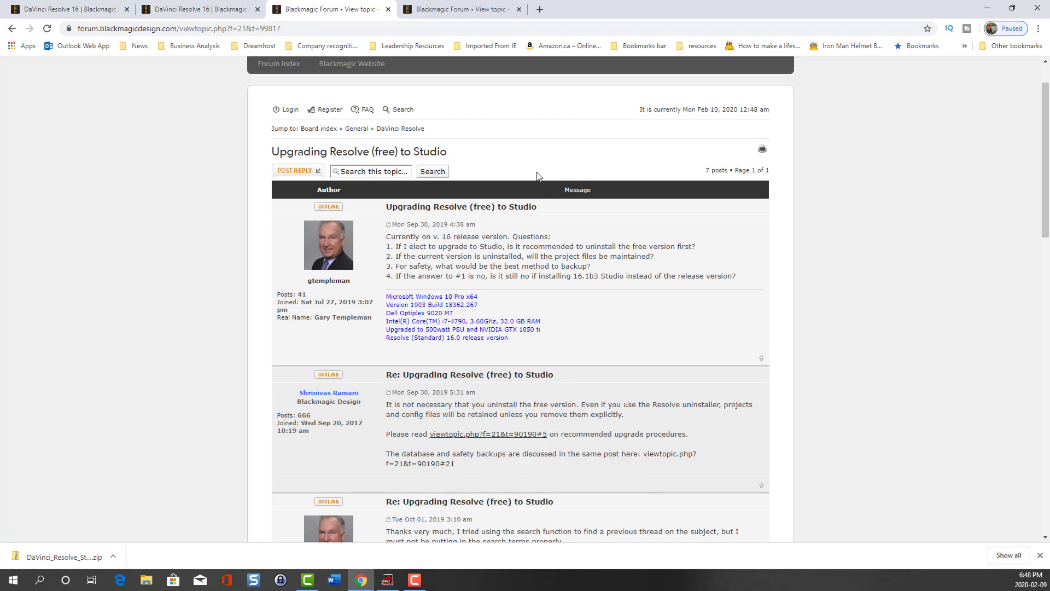
pyautogui.click(450, 10)
pyautogui.scroll(2, 698, 309)
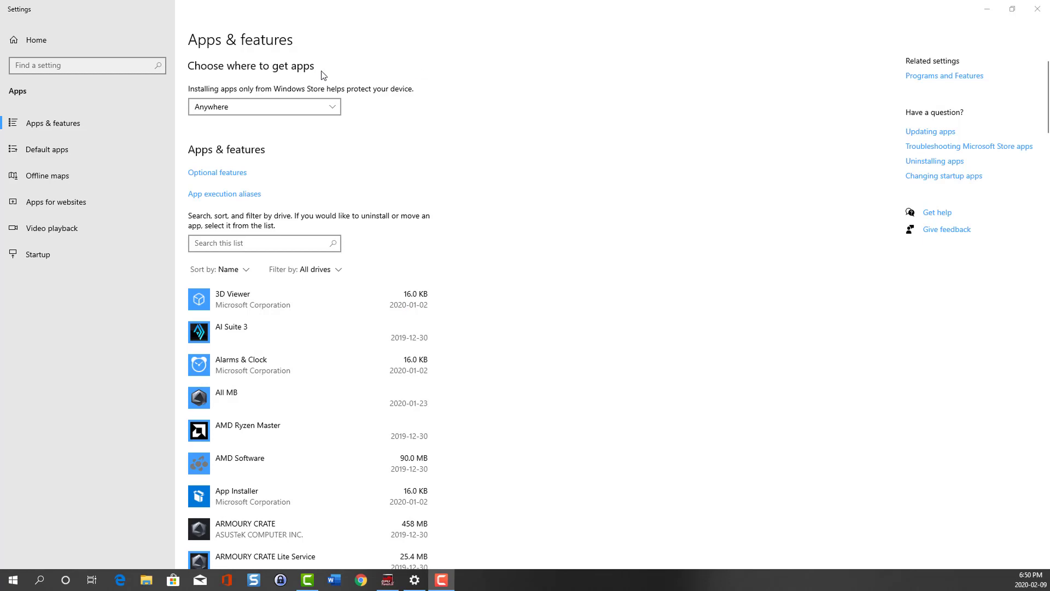
# Step: Find DaVinci Resolve in Apps & features and uninstall it, confirming the removal
pyautogui.scroll(-5, 454, 153)
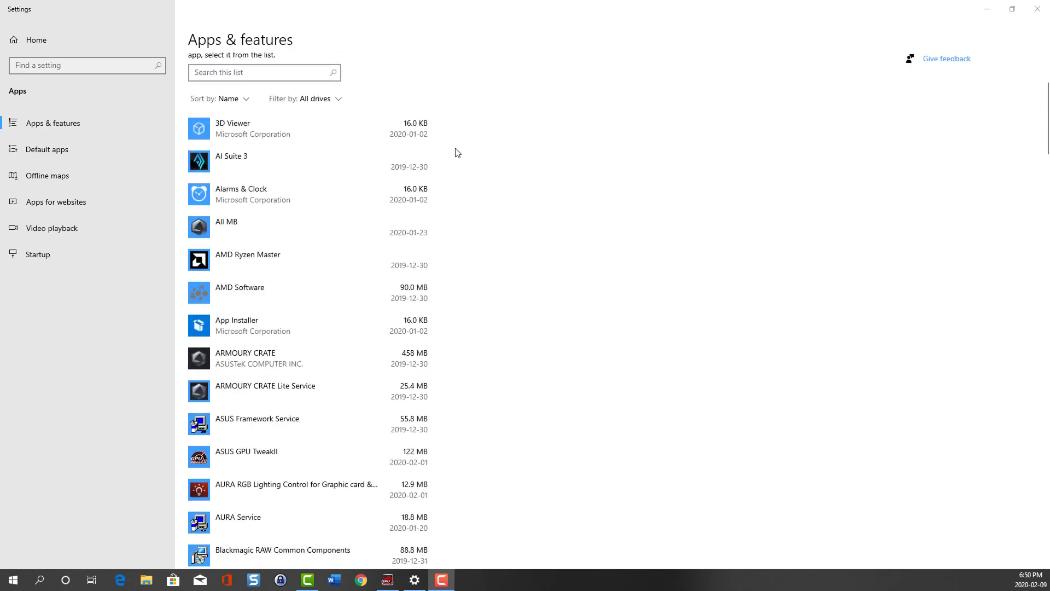
pyautogui.scroll(-1, 496, 295)
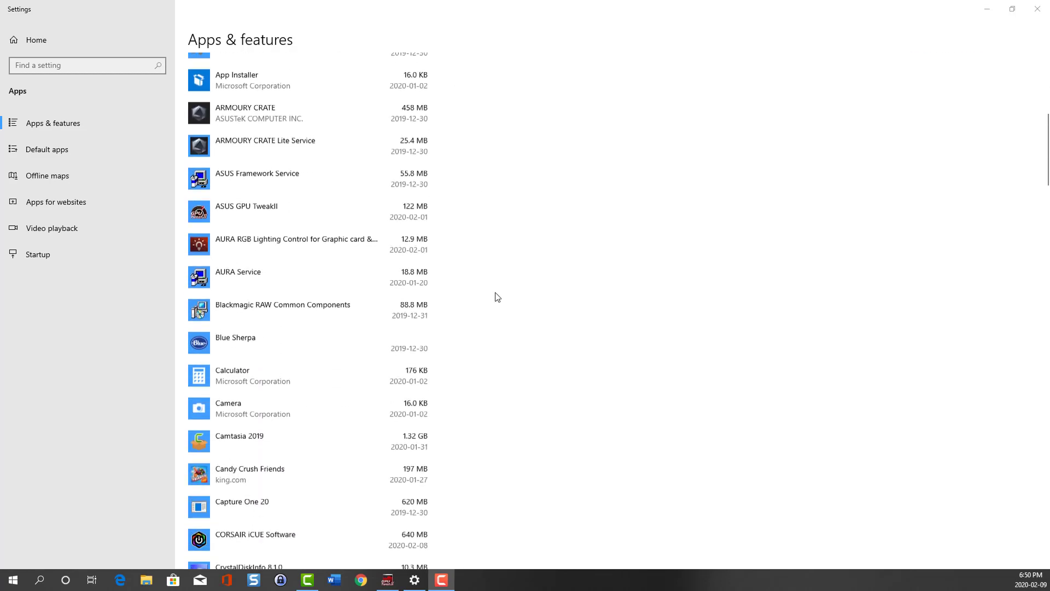
pyautogui.scroll(-1, 499, 295)
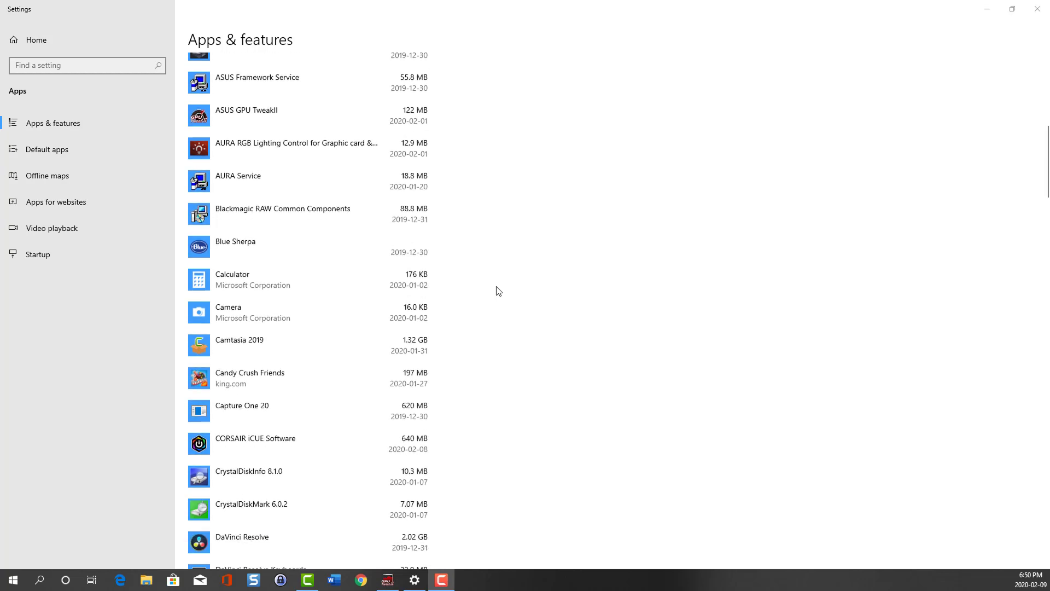
pyautogui.scroll(-3, 496, 291)
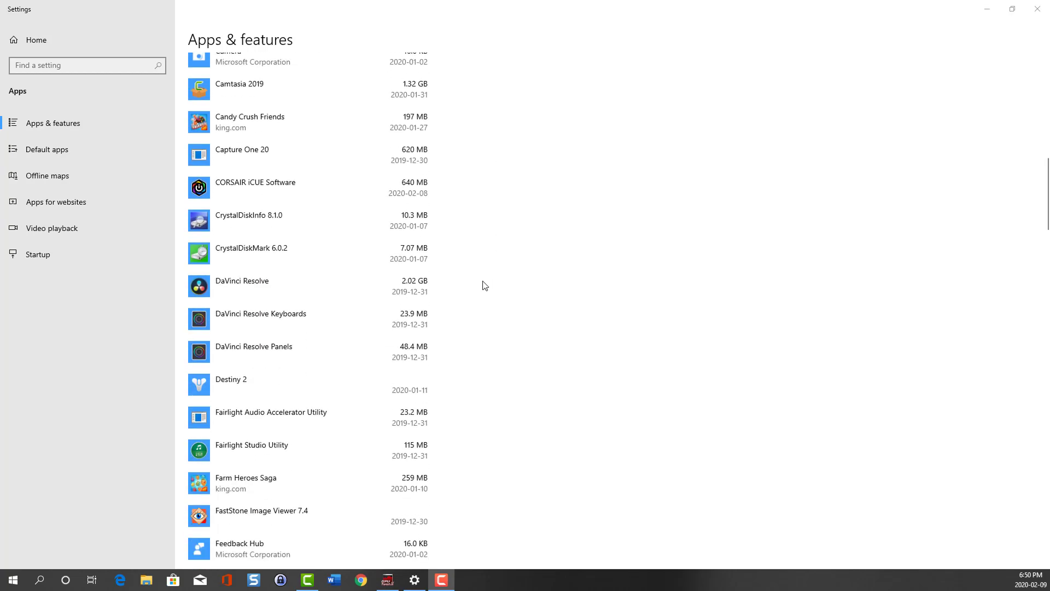
pyautogui.click(215, 287)
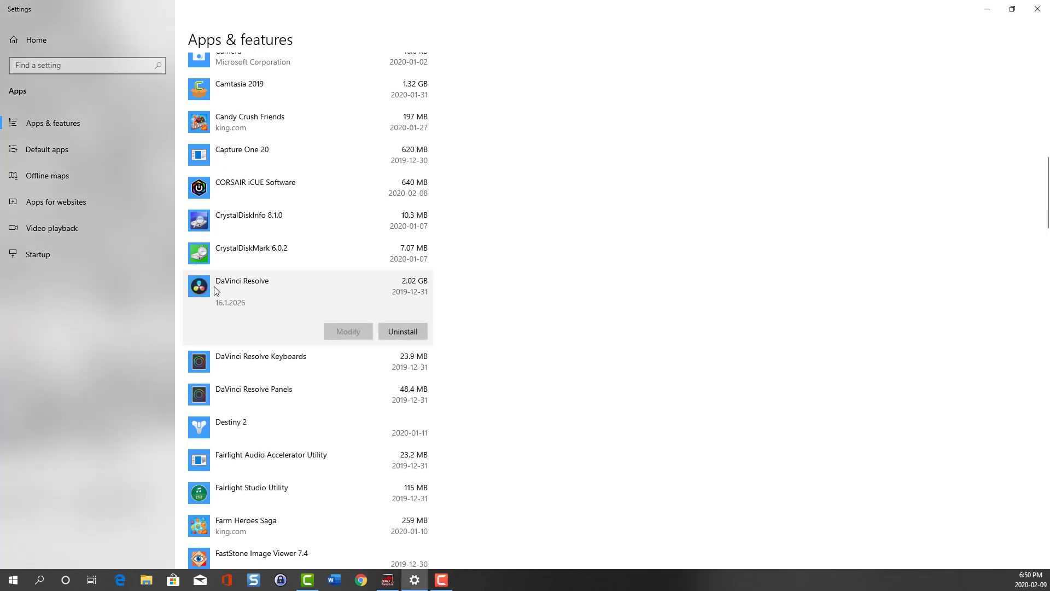
pyautogui.click(416, 335)
pyautogui.click(453, 307)
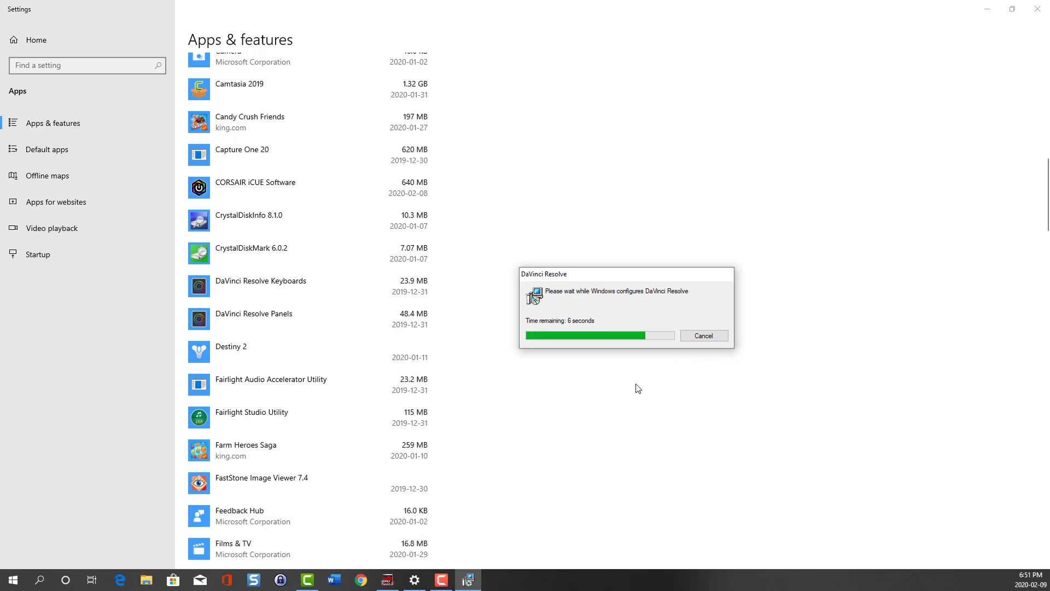
pyautogui.scroll(-2, 345, 311)
pyautogui.scroll(8, 345, 305)
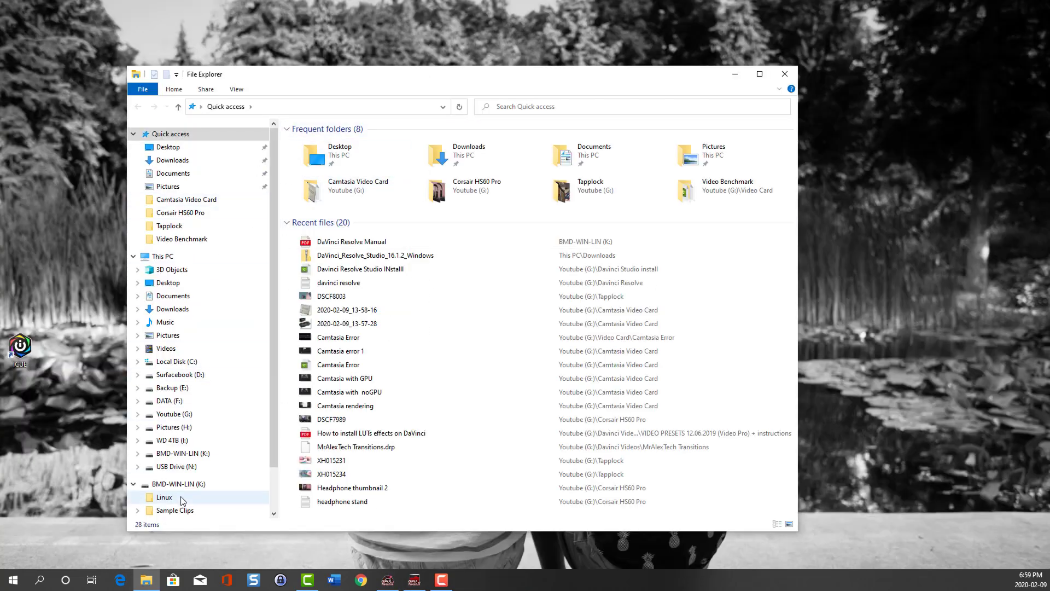
# Step: Launch the installer from Downloads > DaVinci_Resolve_Studio_16.1.2_Windows and center its dialog
pyautogui.click(167, 148)
pyautogui.click(173, 160)
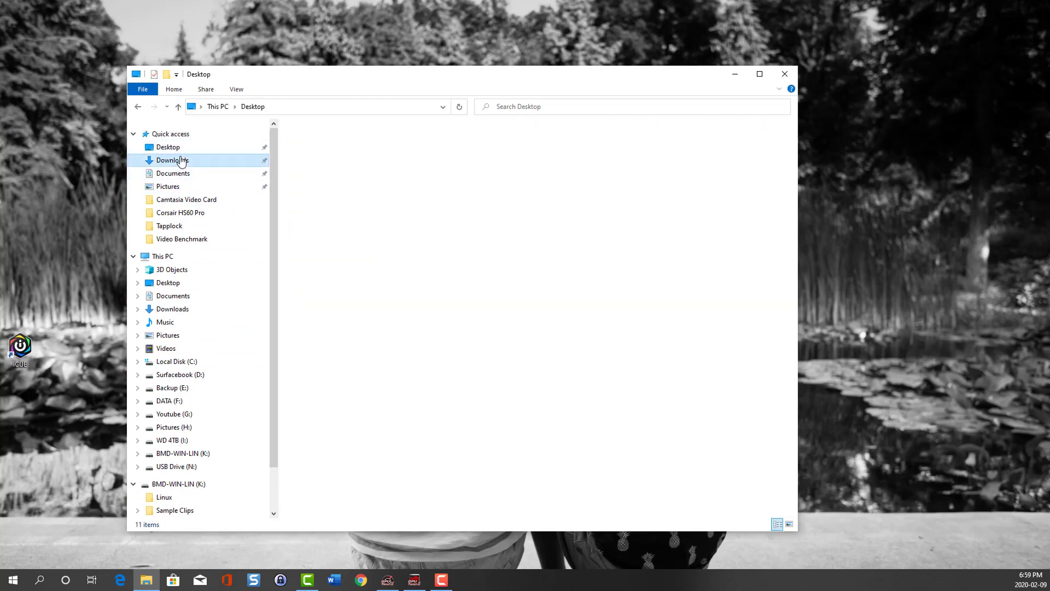
pyautogui.click(353, 169)
pyautogui.doubleClick(351, 169)
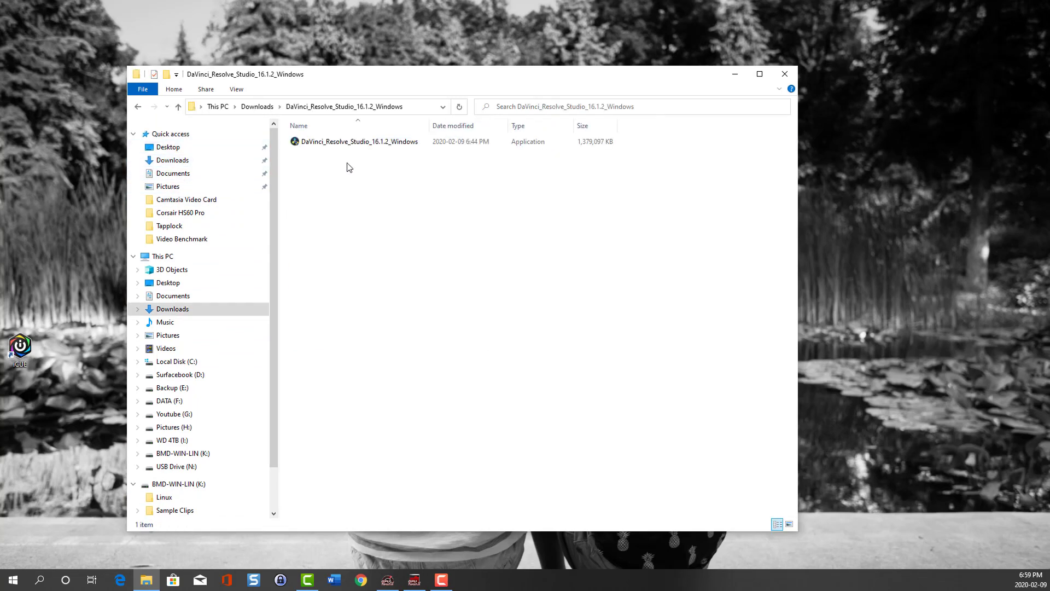
pyautogui.doubleClick(346, 143)
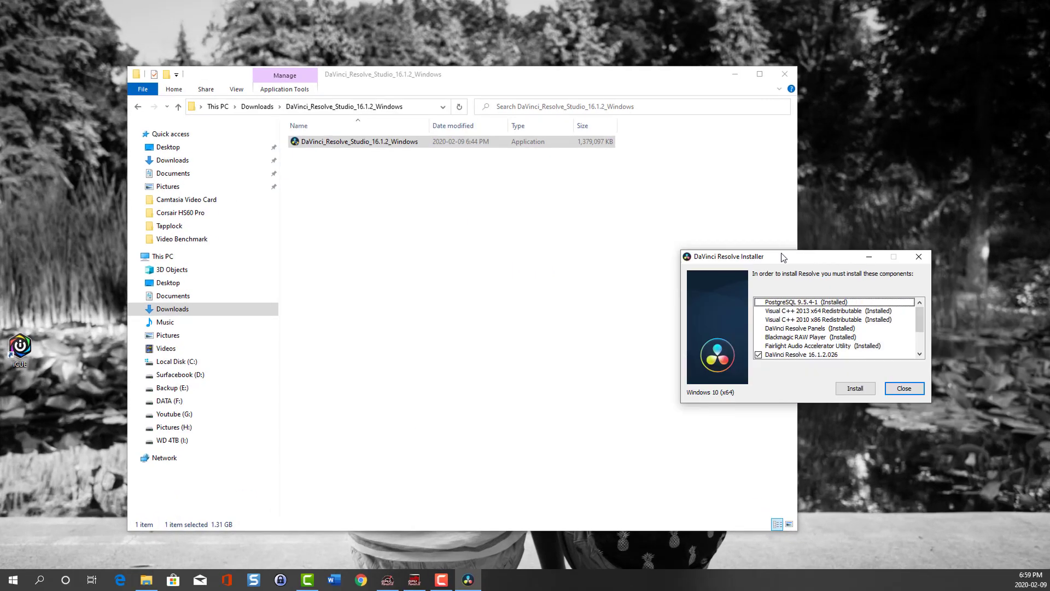
pyautogui.moveTo(782, 255); pyautogui.dragTo(465, 236)
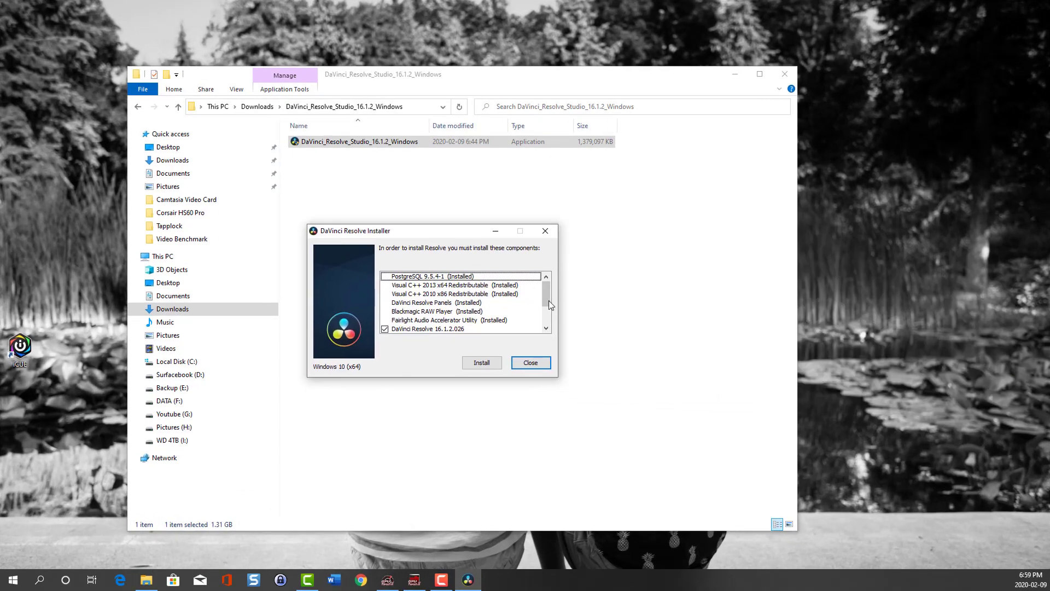
pyautogui.moveTo(549, 301); pyautogui.dragTo(545, 316)
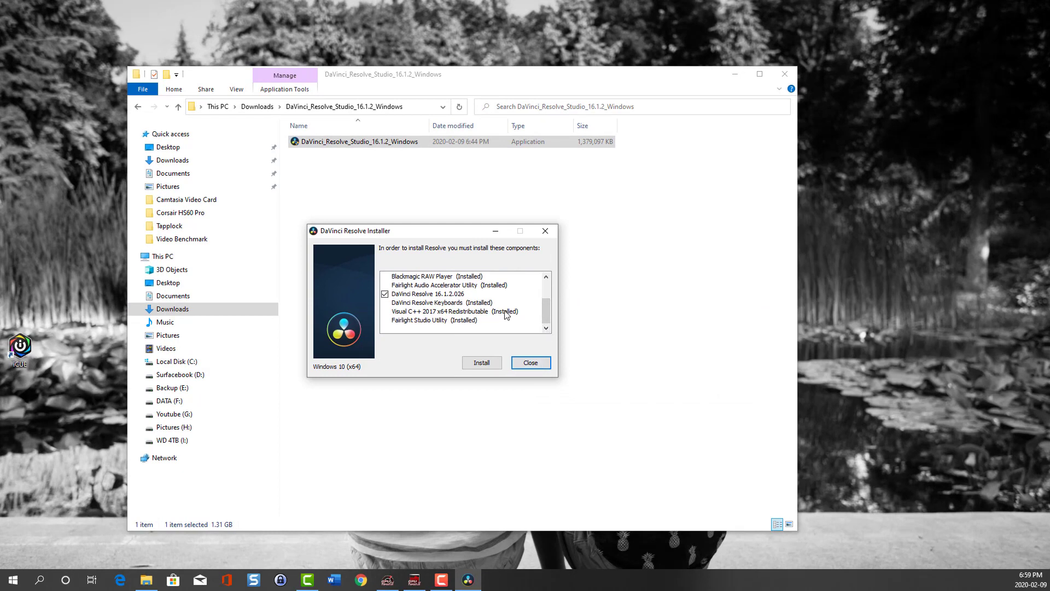
pyautogui.scroll(2, 542, 309)
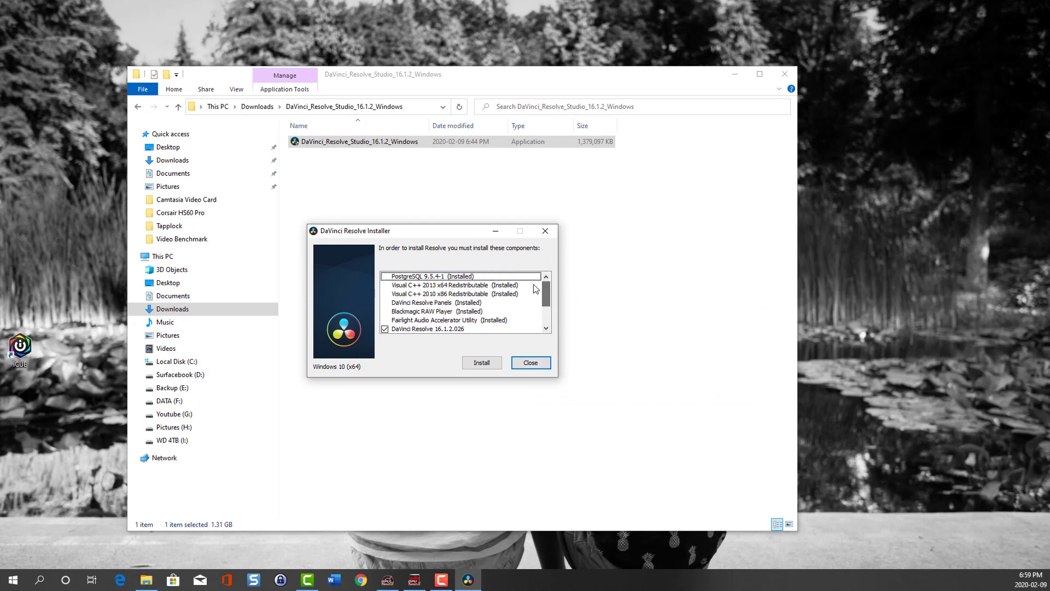
pyautogui.moveTo(546, 291); pyautogui.dragTo(548, 313)
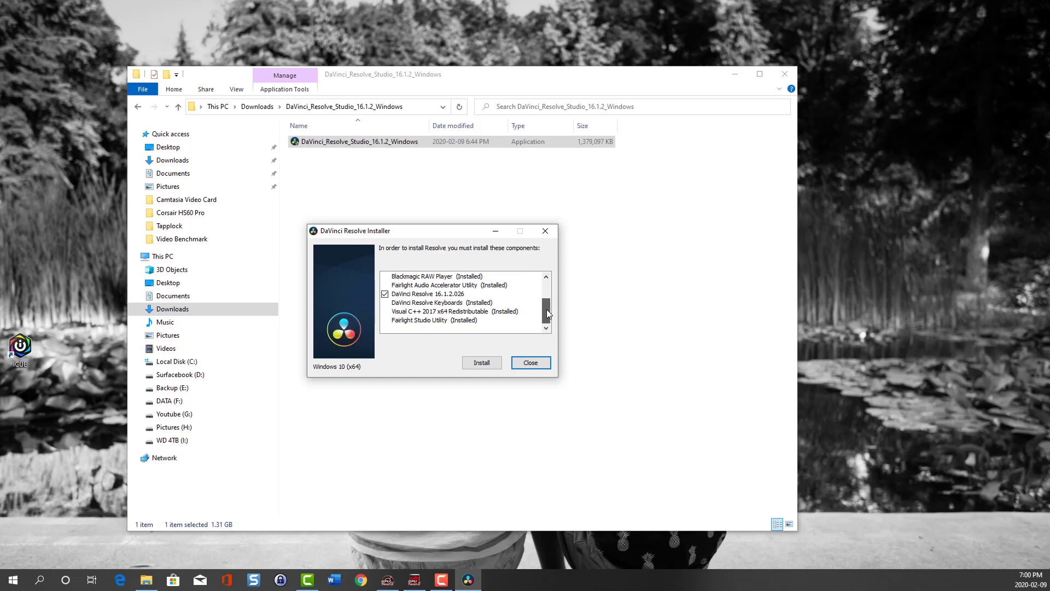
# Step: Install the listed components, accepting the license and default folder, then finish the setup
pyautogui.click(485, 363)
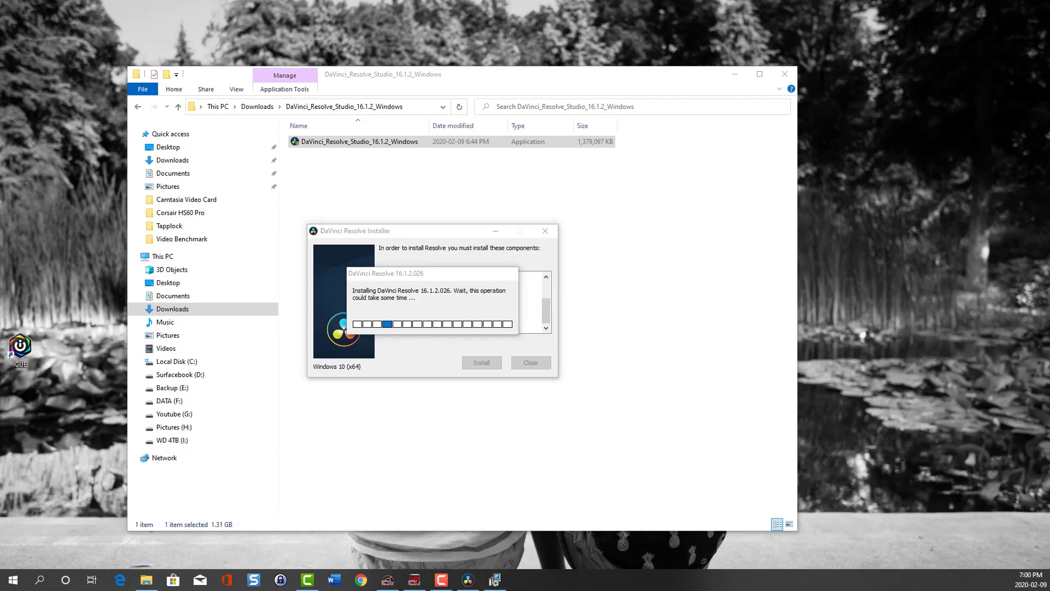
pyautogui.click(785, 395)
pyautogui.scroll(-10, 722, 306)
pyautogui.click(611, 366)
pyautogui.click(785, 394)
pyautogui.click(785, 394)
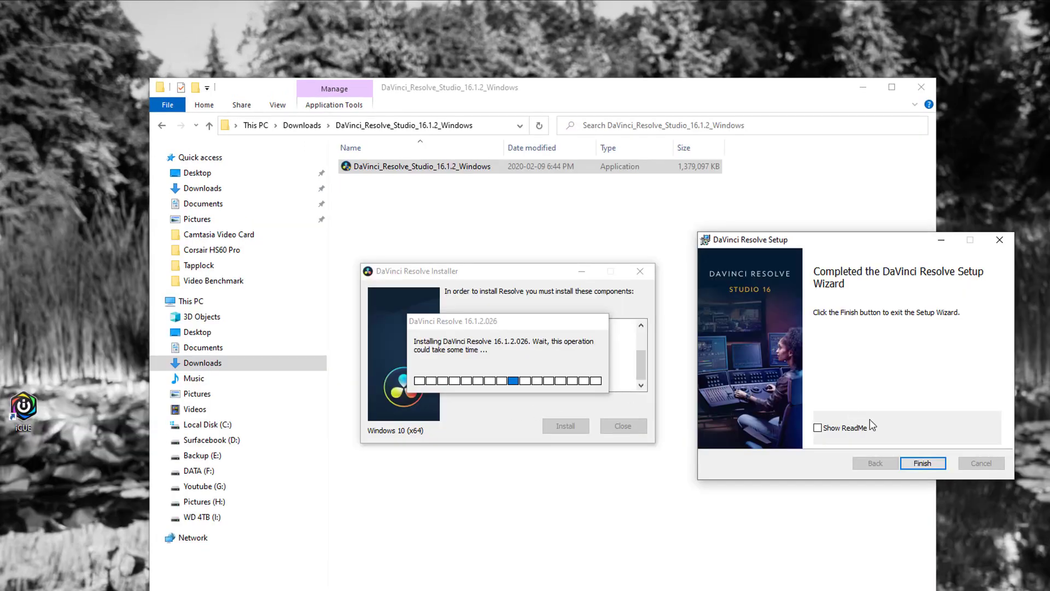
pyautogui.click(924, 471)
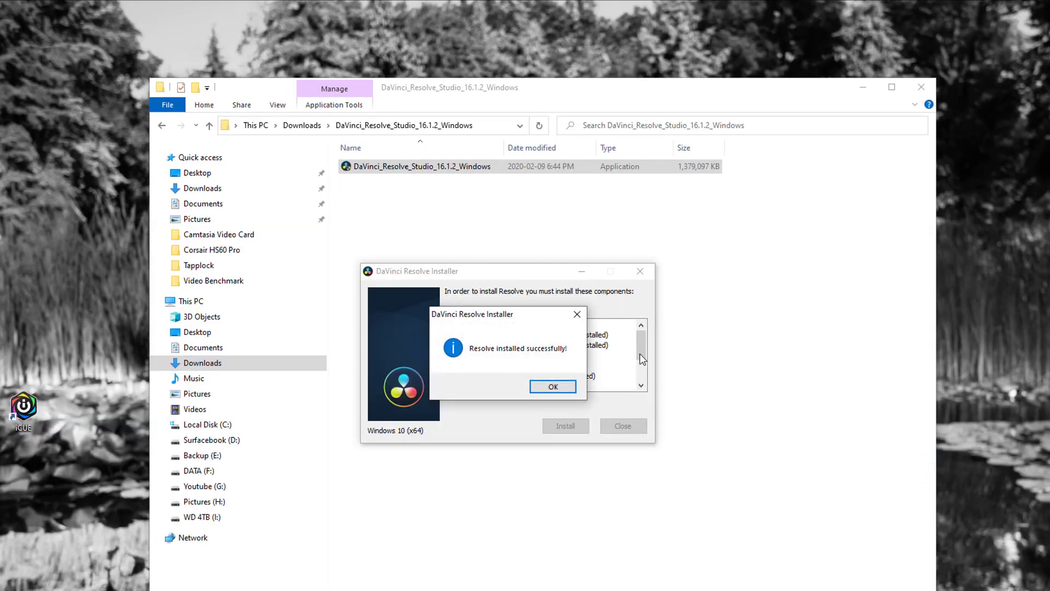
pyautogui.click(552, 386)
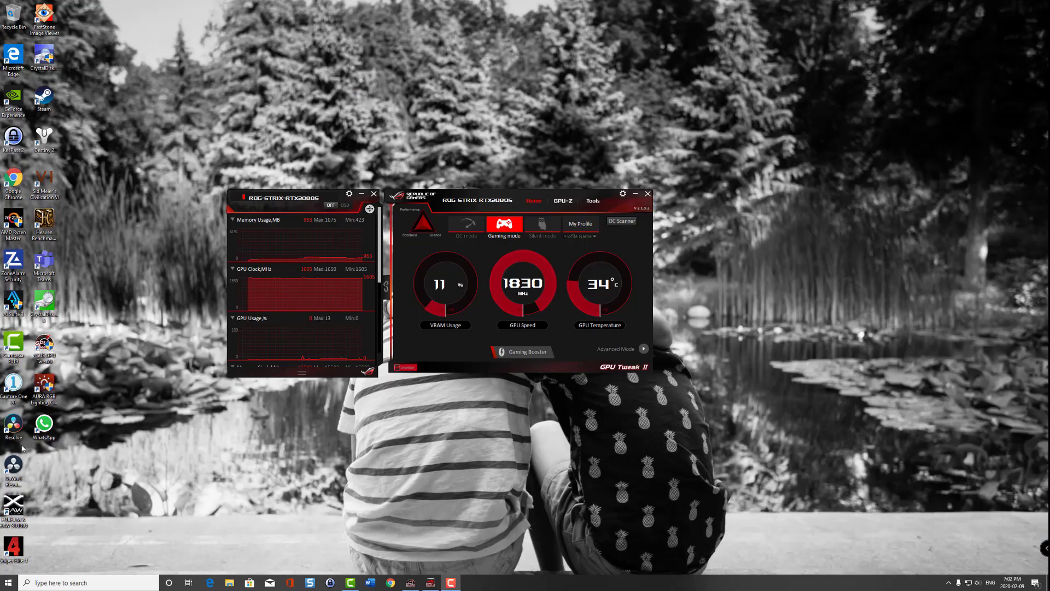
# Step: Launch DaVinci Resolve Studio from the desktop and close both GPU Tweak monitoring windows
pyautogui.doubleClick(12, 426)
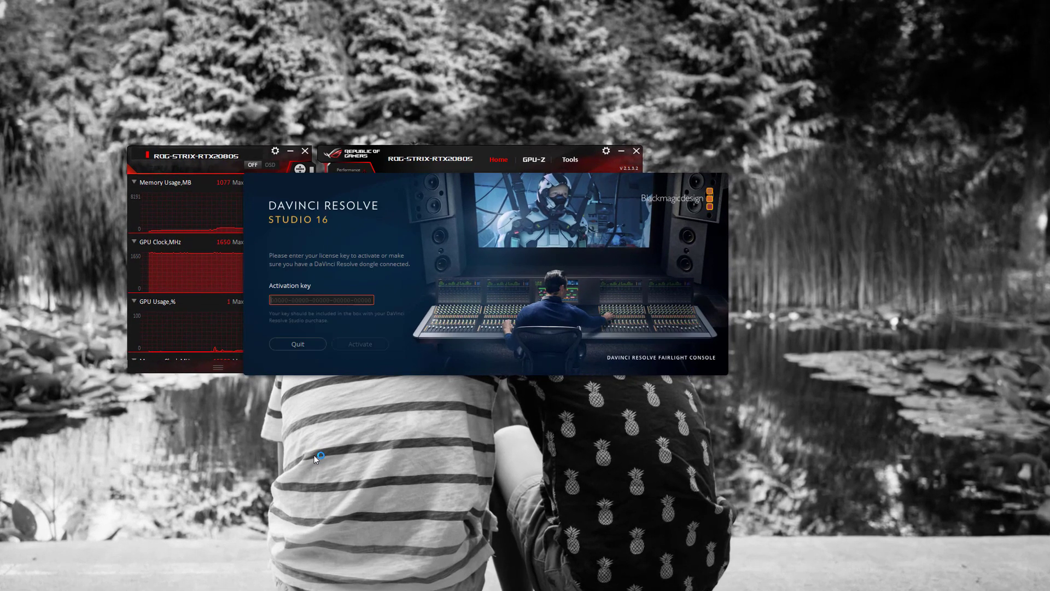
pyautogui.click(305, 151)
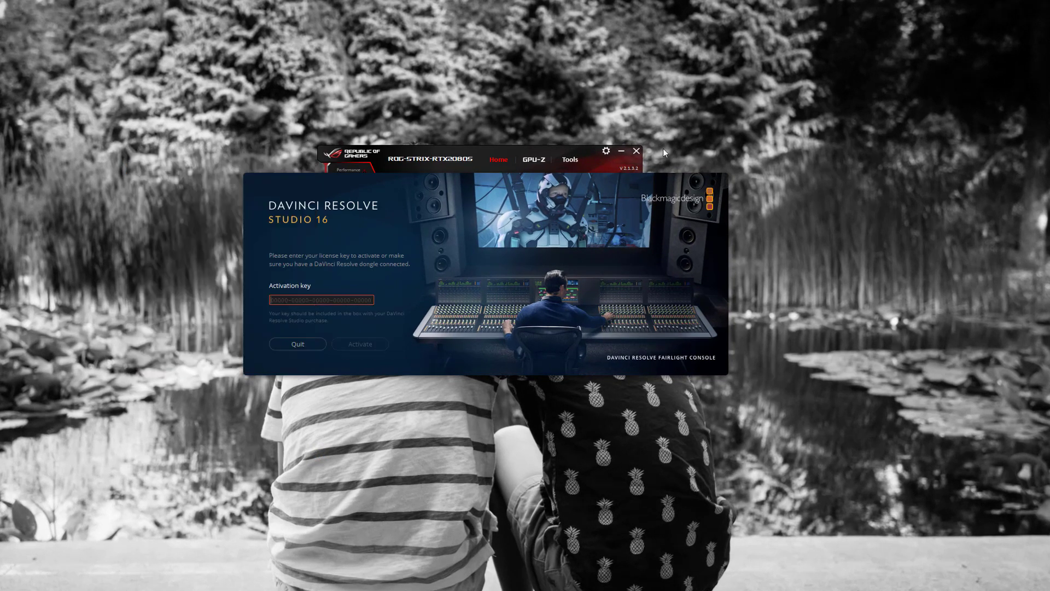
pyautogui.click(636, 151)
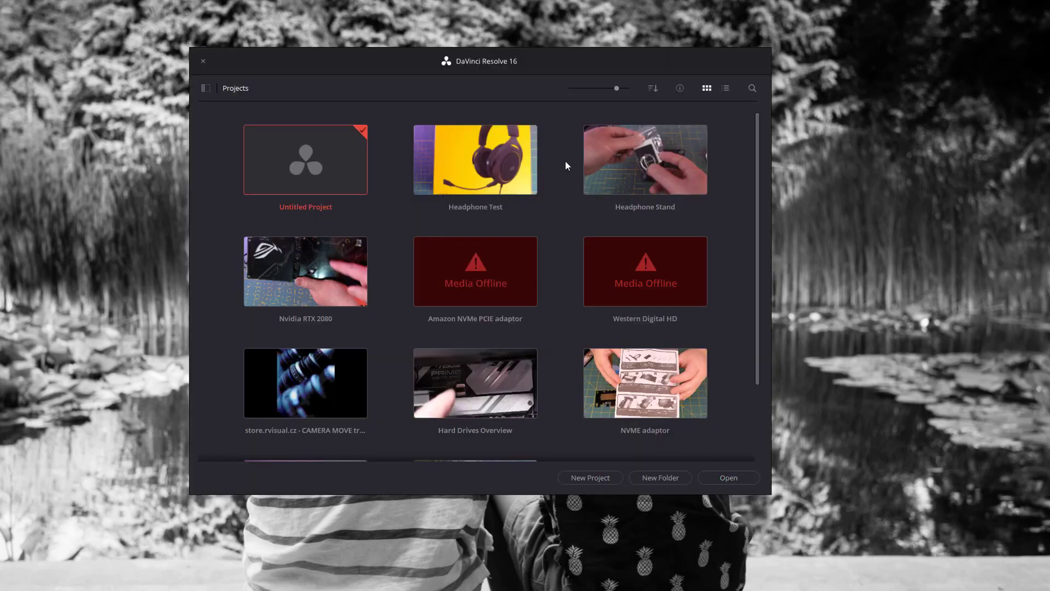
# Step: Open the Nvidia RTX 2080 project from the Project Manager
pyautogui.scroll(-2, 565, 164)
pyautogui.scroll(2, 590, 175)
pyautogui.doubleClick(610, 190)
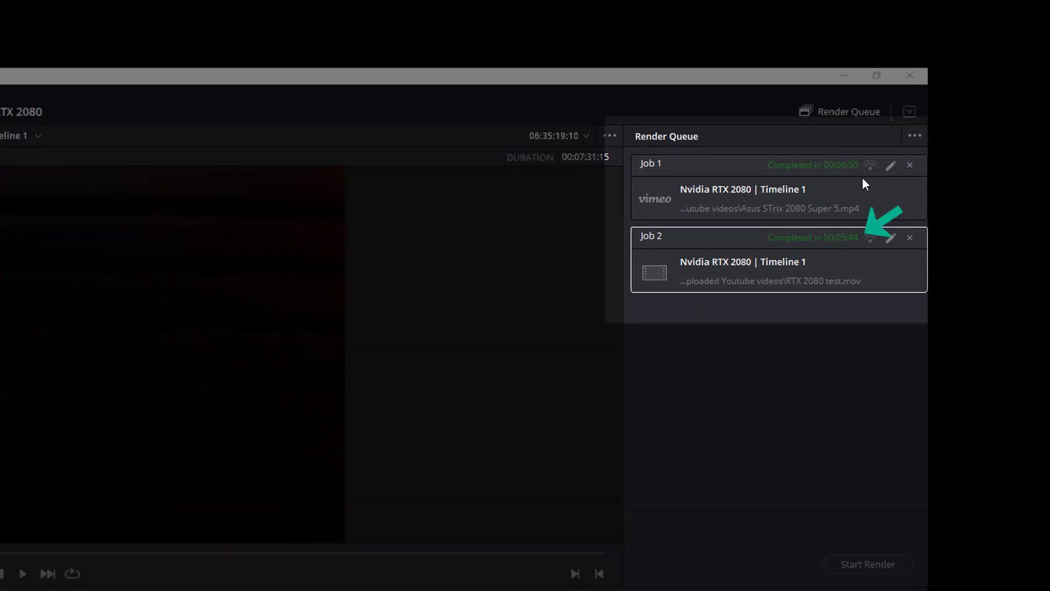
pyautogui.click(863, 185)
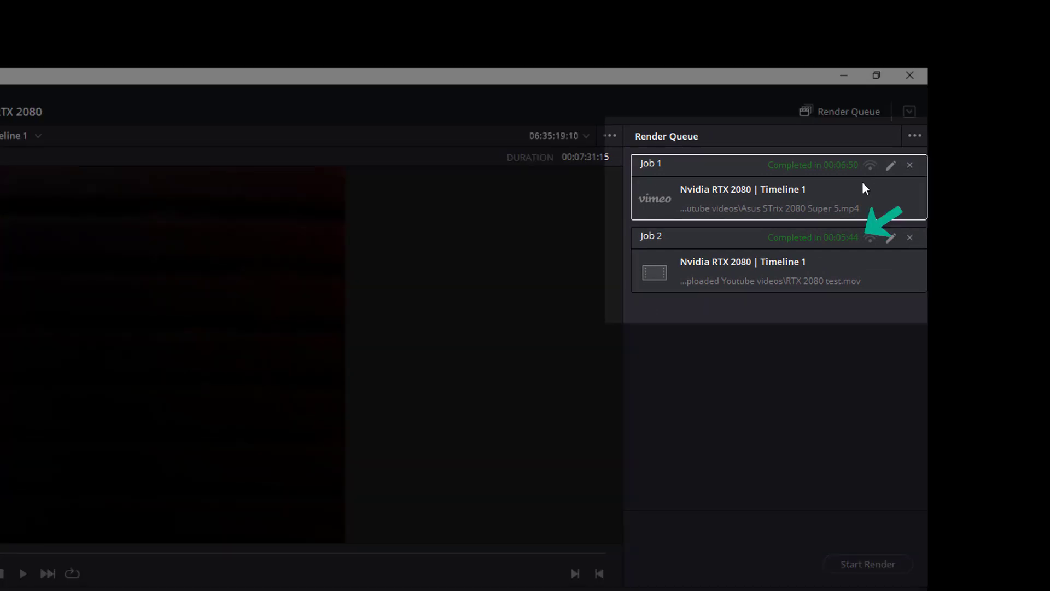
pyautogui.click(865, 275)
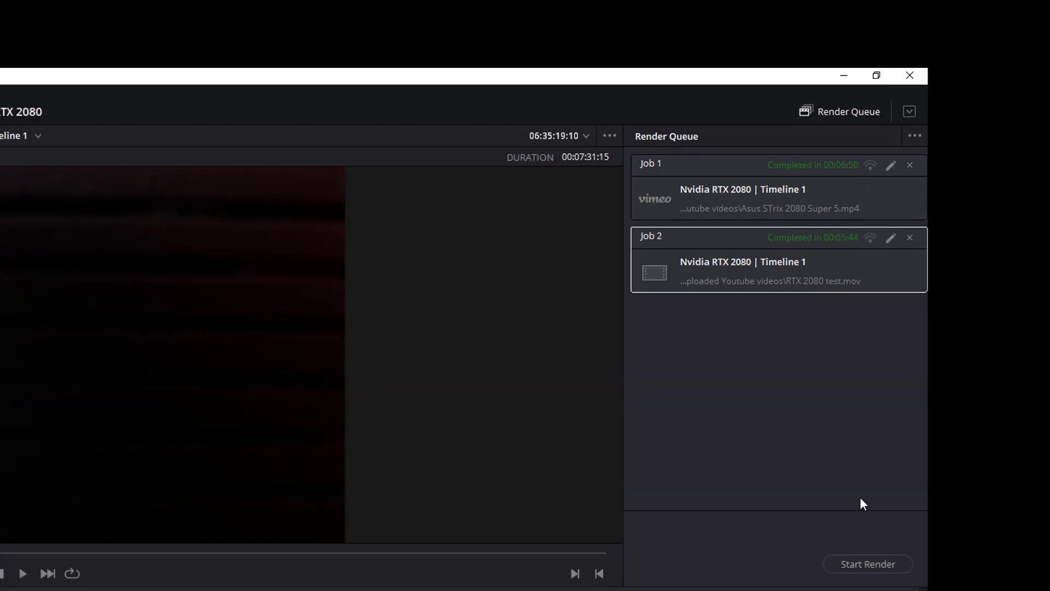